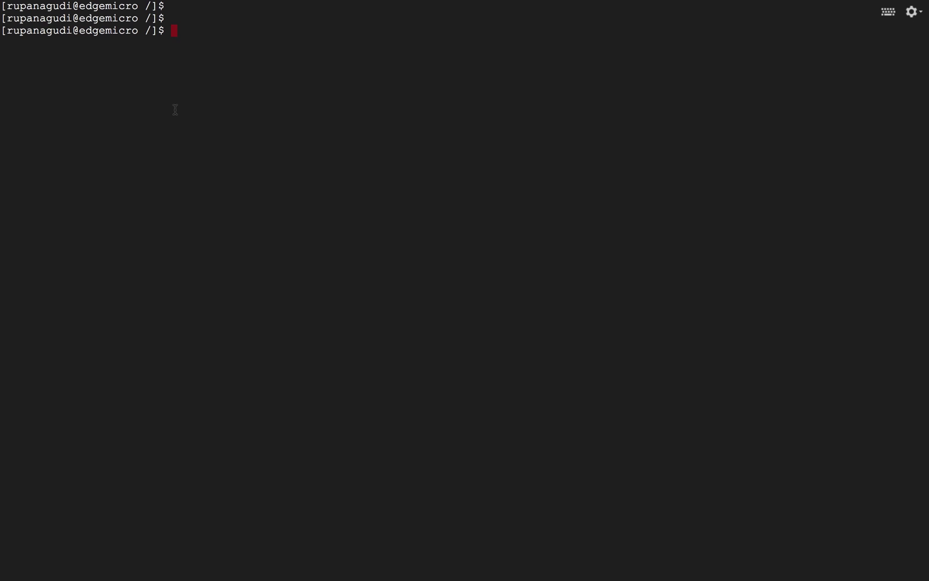
{"action": "type", "text": "cd ~/."}
{"action": "type", "text": "edge"}
Change to ~/.edgemicro, list its files, and open apigee4mv4d-test-config.yaml in vi.
{"action": "key", "text": "Tab"}
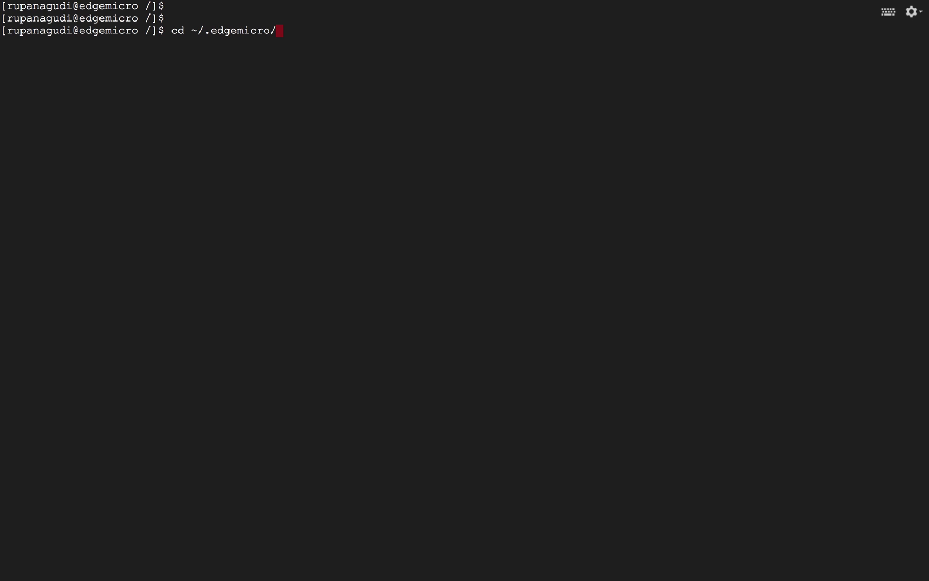
{"action": "key", "text": "Return"}
{"action": "type", "text": "ls"}
{"action": "key", "text": "Return"}
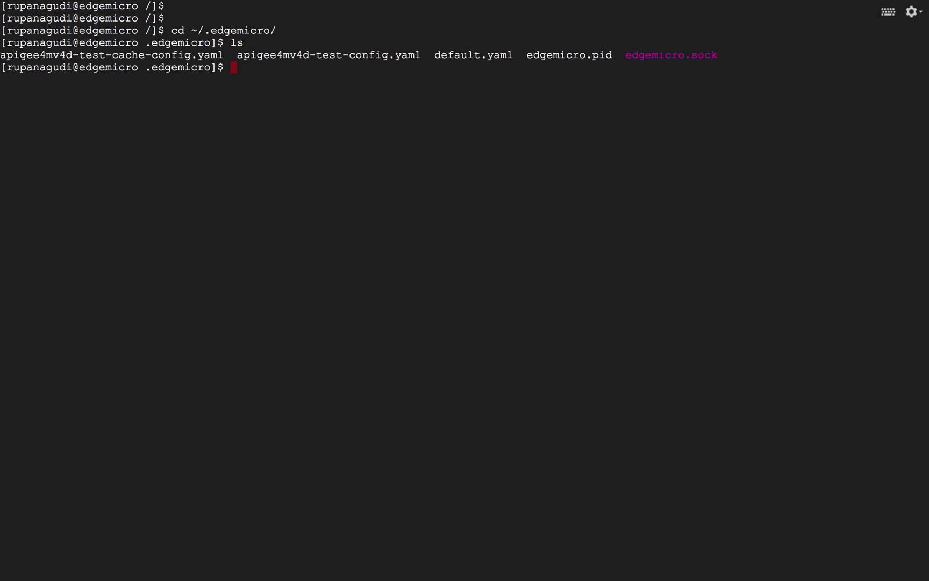
{"action": "type", "text": "vi a"}
{"action": "type", "text": "p"}
{"action": "key", "text": "Tab"}
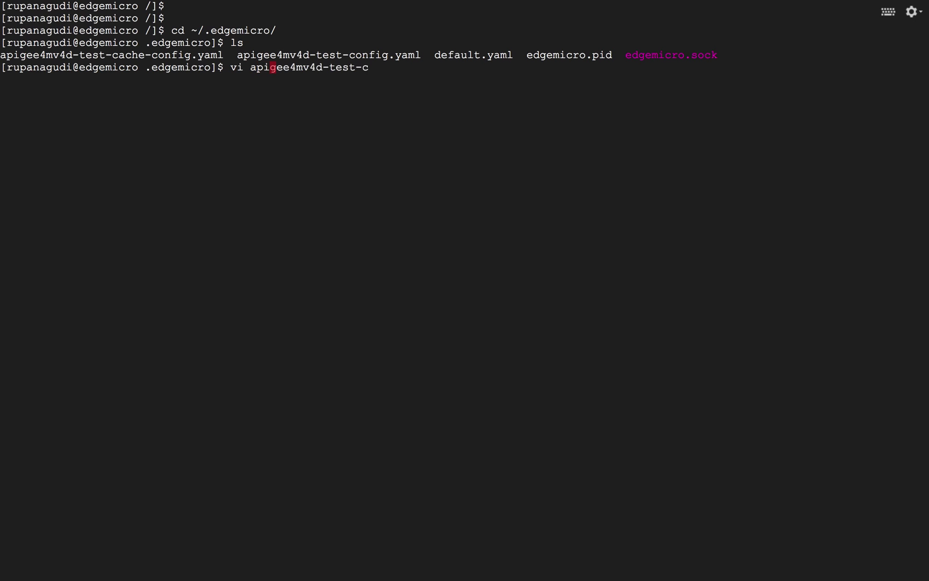
{"action": "type", "text": "o"}
{"action": "type", "text": "n"}
{"action": "key", "text": "Tab"}
In the opened config, change the oauth allowNoAuthorization value from false to true.
{"action": "key", "text": "Return"}
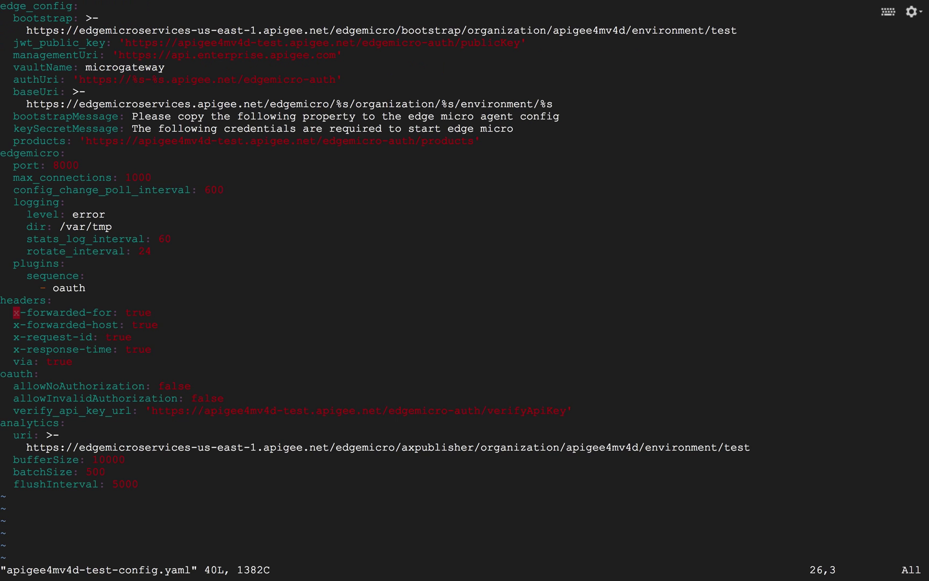
{"action": "key", "text": "j"}
{"action": "key", "text": "j"}
{"action": "key", "text": "j"}
{"action": "key", "text": "j"}
{"action": "key", "text": "j"}
{"action": "key", "text": "j"}
{"action": "key", "text": "j"}
{"action": "key", "text": "i"}
{"action": "key", "text": "Up"}
{"action": "key", "text": "Right"}
{"action": "key", "text": "Right"}
{"action": "key", "text": "Right"}
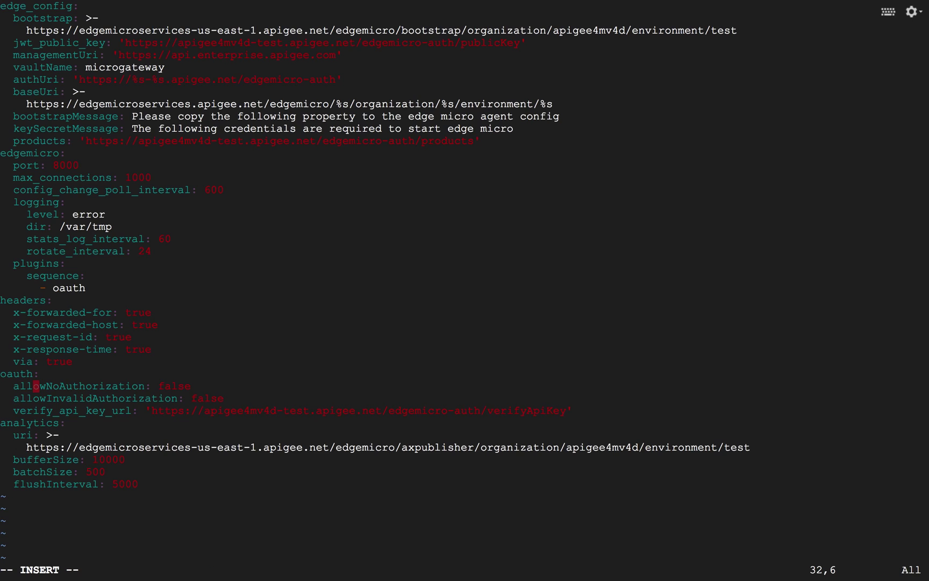
{"action": "key", "text": "Right"}
{"action": "key", "text": "Right"}
{"action": "key", "text": "Right"}
{"action": "key", "text": "Right"}
{"action": "key", "text": "Right"}
{"action": "key", "text": "Right"}
{"action": "key", "text": "Right"}
{"action": "key", "text": "Right"}
{"action": "key", "text": "Right"}
{"action": "key", "text": "Right"}
{"action": "key", "text": "Right"}
{"action": "key", "text": "Right"}
{"action": "key", "text": "Right"}
{"action": "key", "text": "Right"}
{"action": "key", "text": "BackSpace"}
{"action": "key", "text": "BackSpace"}
{"action": "key", "text": "BackSpace"}
{"action": "key", "text": "BackSpace"}
{"action": "key", "text": "BackSpace"}
{"action": "type", "text": "true"}
{"action": "key", "text": "Up"}
{"action": "key", "text": "Up"}
{"action": "key", "text": "Up"}
{"action": "key", "text": "Up"}
{"action": "key", "text": "Up"}
{"action": "key", "text": "Up"}
{"action": "key", "text": "Up"}
{"action": "key", "text": "Up"}
Insert a '- spikearrest' entry directly below '- oauth' in the plugins sequence.
{"action": "key", "text": "Return"}
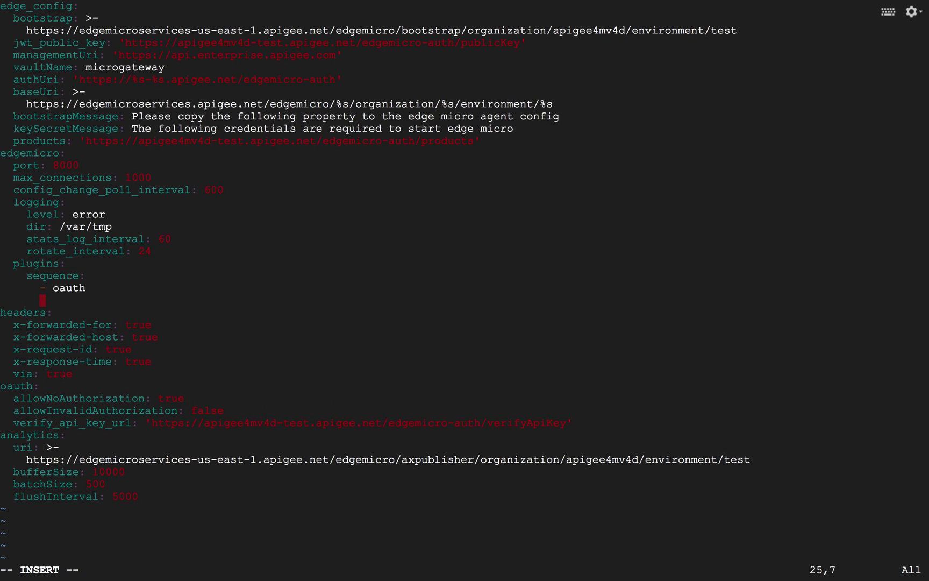
{"action": "type", "text": "- sp"}
{"action": "type", "text": "ikearrest"}
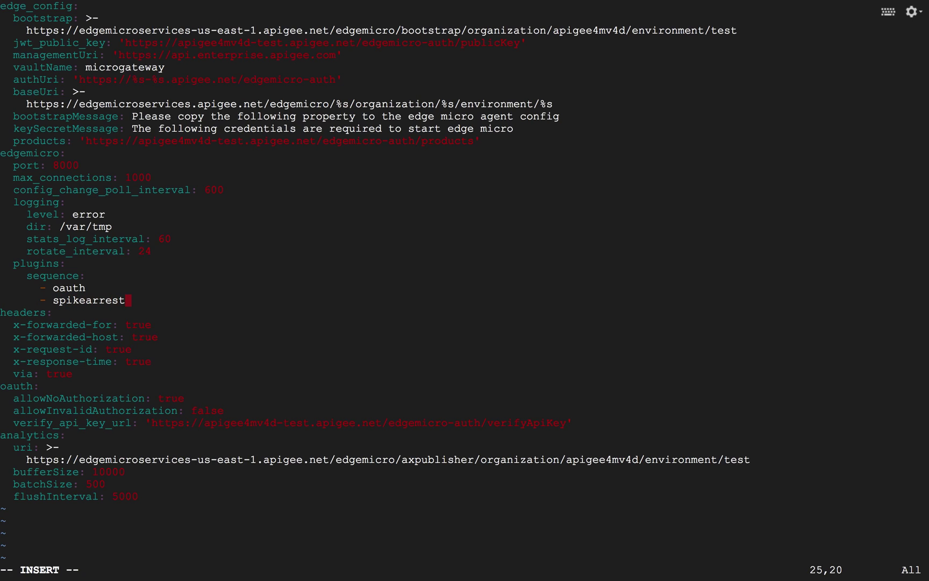
{"action": "key", "text": "Down"}
{"action": "key", "text": "Down"}
{"action": "key", "text": "Down"}
{"action": "key", "text": "Down"}
{"action": "key", "text": "Down"}
{"action": "key", "text": "Down"}
{"action": "key", "text": "Down"}
{"action": "key", "text": "Down"}
{"action": "key", "text": "Down"}
{"action": "key", "text": "Right"}
{"action": "key", "text": "Right"}
{"action": "key", "text": "Right"}
{"action": "key", "text": "Right"}
{"action": "key", "text": "Right"}
{"action": "key", "text": "Right"}
{"action": "key", "text": "Right"}
{"action": "key", "text": "Right"}
{"action": "key", "text": "Right"}
{"action": "key", "text": "Right"}
{"action": "key", "text": "Right"}
{"action": "key", "text": "Right"}
{"action": "key", "text": "Right"}
{"action": "key", "text": "Right"}
{"action": "key", "text": "Right"}
{"action": "key", "text": "Right"}
{"action": "key", "text": "Right"}
{"action": "key", "text": "Right"}
{"action": "key", "text": "Right"}
{"action": "key", "text": "Right"}
{"action": "key", "text": "Right"}
{"action": "key", "text": "Right"}
{"action": "key", "text": "Right"}
{"action": "key", "text": "Right"}
{"action": "key", "text": "Right"}
{"action": "key", "text": "Right"}
{"action": "key", "text": "Right"}
{"action": "key", "text": "Right"}
{"action": "key", "text": "Right"}
{"action": "key", "text": "Right"}
{"action": "key", "text": "Right"}
{"action": "key", "text": "Right"}
{"action": "key", "text": "Right"}
{"action": "key", "text": "Right"}
{"action": "key", "text": "Right"}
{"action": "key", "text": "Right"}
{"action": "key", "text": "Right"}
Add a 'spikearrest:' block with timeUnit minute and allow 12 below the oauth section.
{"action": "key", "text": "Return"}
{"action": "type", "text": "spik"}
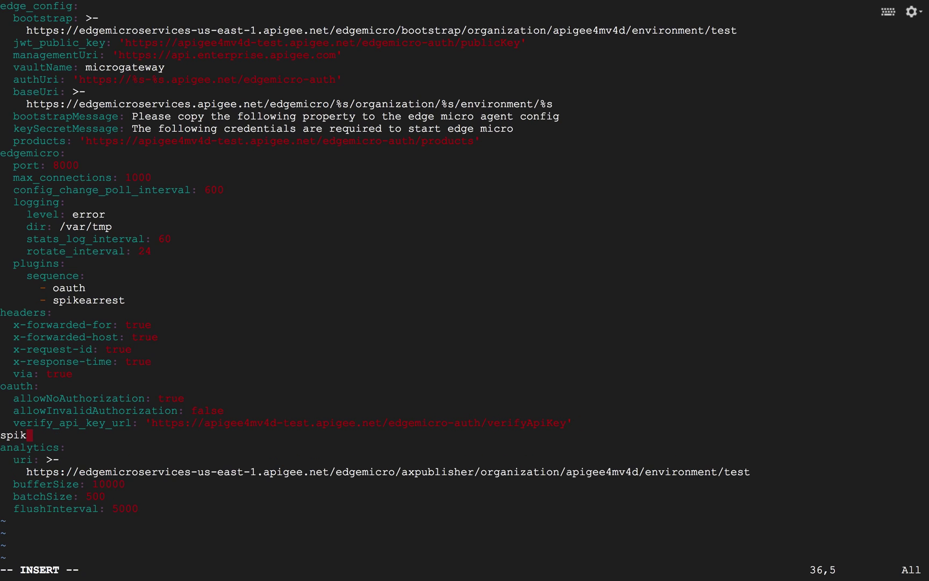
{"action": "type", "text": "earrest"}
{"action": "type", "text": ":"}
{"action": "key", "text": "Return"}
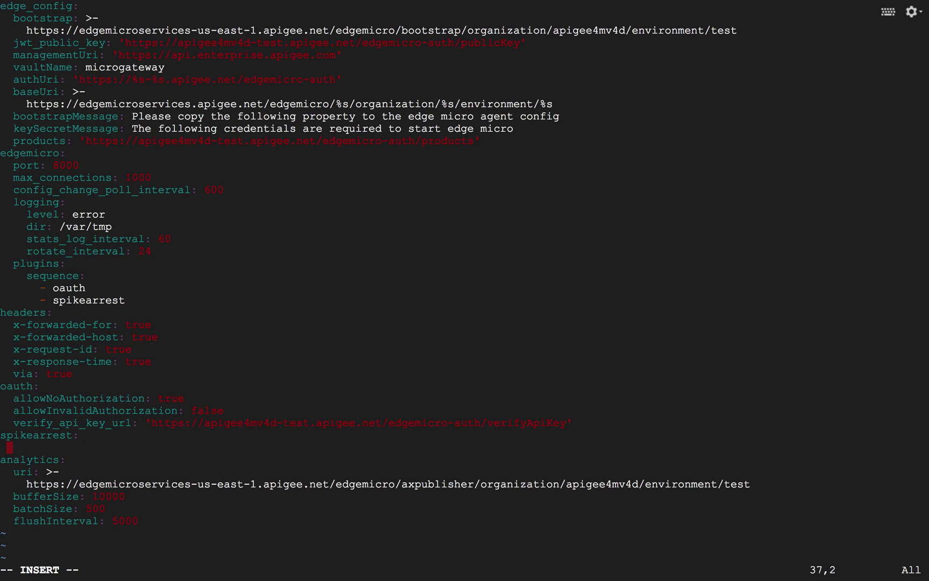
{"action": "type", "text": "timeU"}
{"action": "key", "text": "BackSpace"}
{"action": "key", "text": "BackSpace"}
{"action": "type", "text": "e"}
{"action": "type", "text": "Unit: "}
{"action": "type", "text": "minutes"}
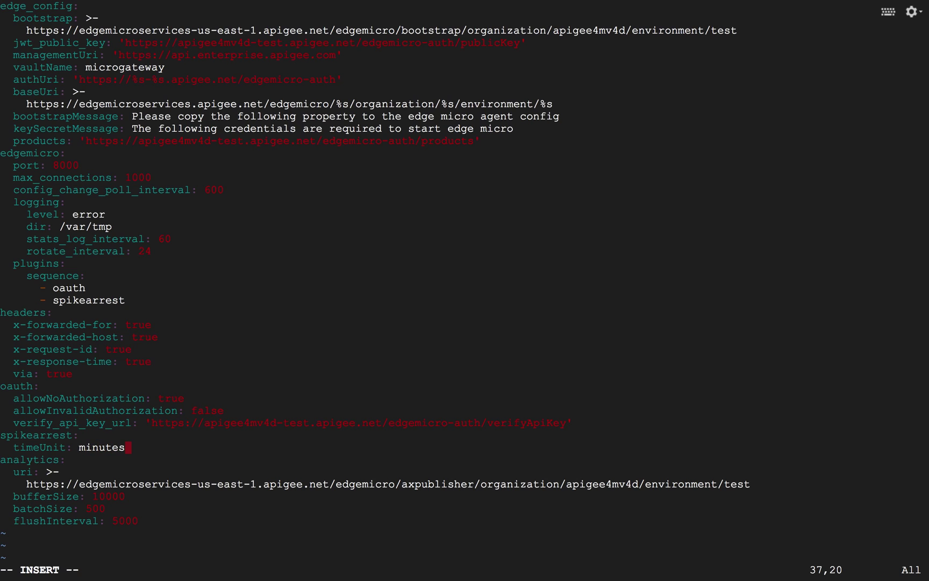
{"action": "key", "text": "Return"}
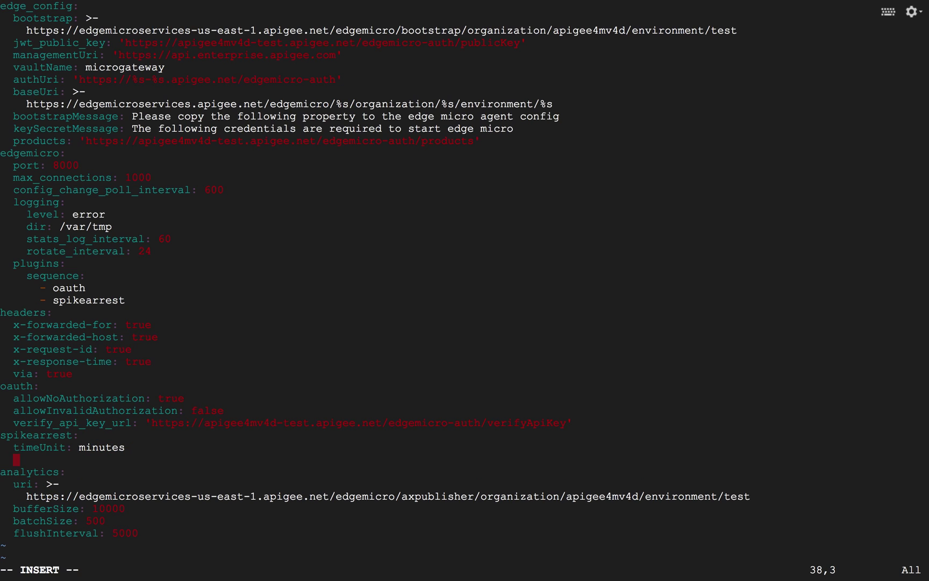
{"action": "type", "text": "allo"}
{"action": "type", "text": "w: "}
{"action": "type", "text": "12"}
{"action": "key", "text": "Up"}
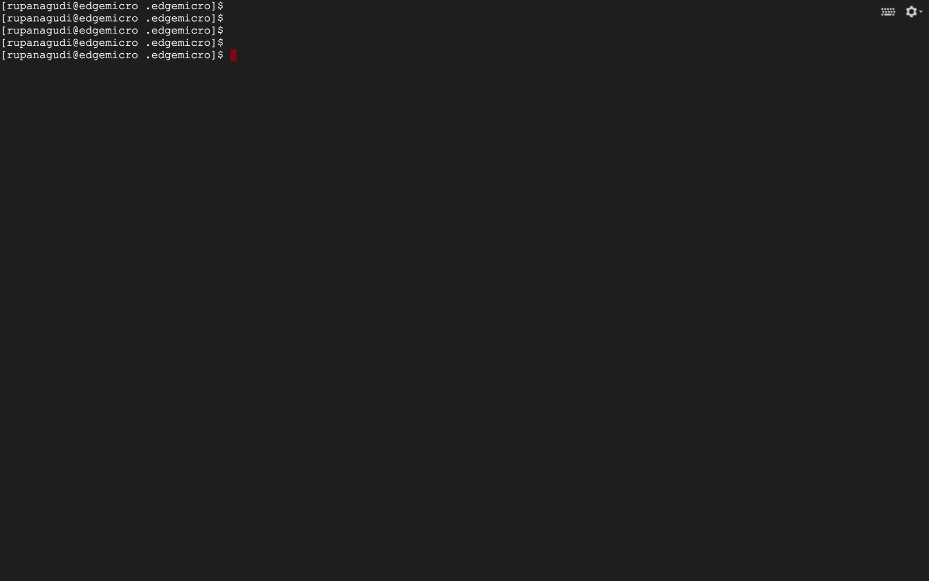
Run 'edgemicro start -o apigee4mv4d -e test' with the key and secret.
{"action": "left_click", "coordinate": [304, 214]}
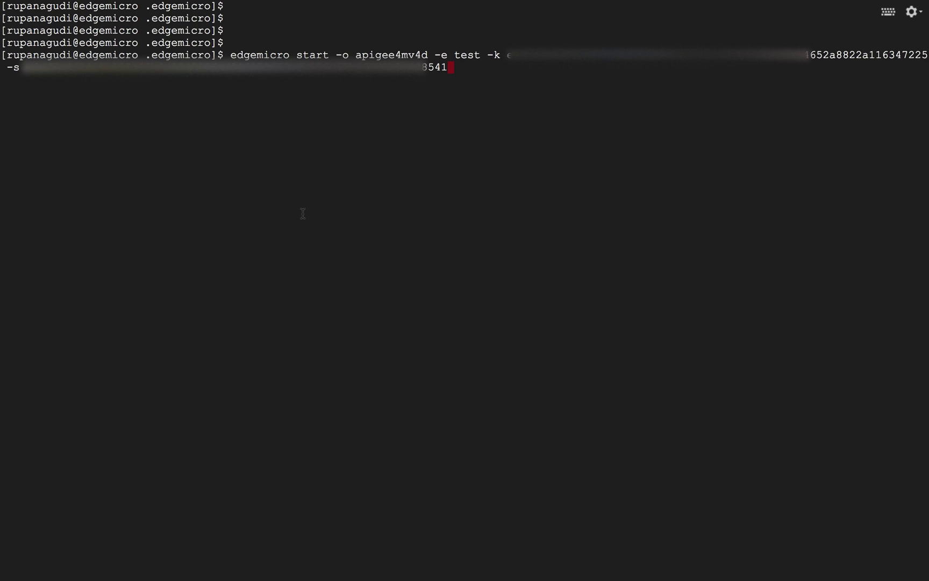
{"action": "key", "text": "Return"}
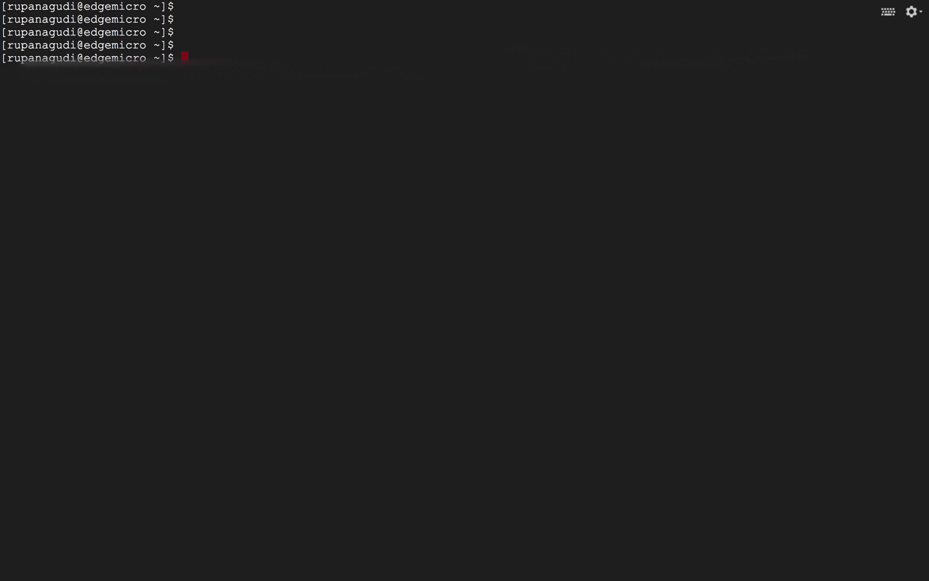
{"action": "type", "text": "curl -i http://localhost:8000/v1/hellojson"}
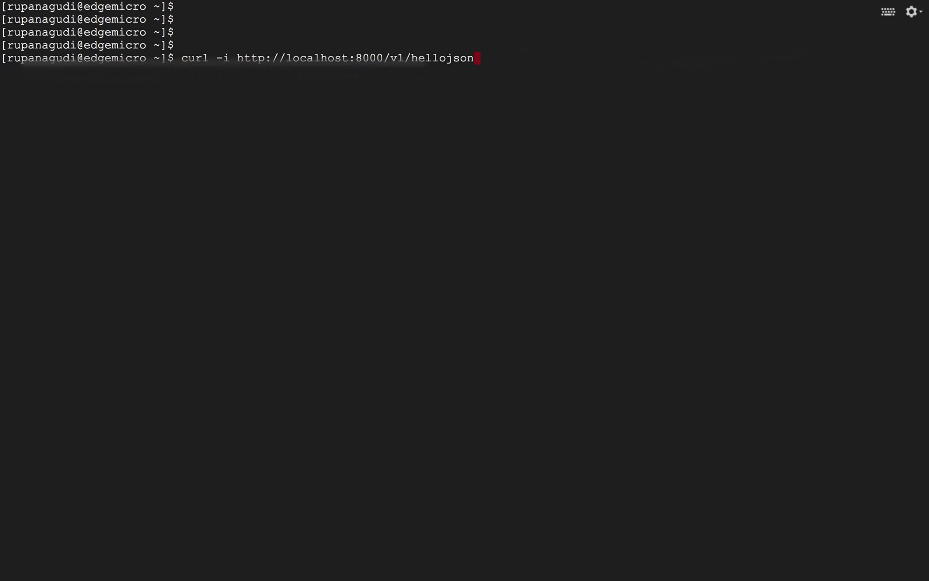
{"action": "key", "text": "Return"}
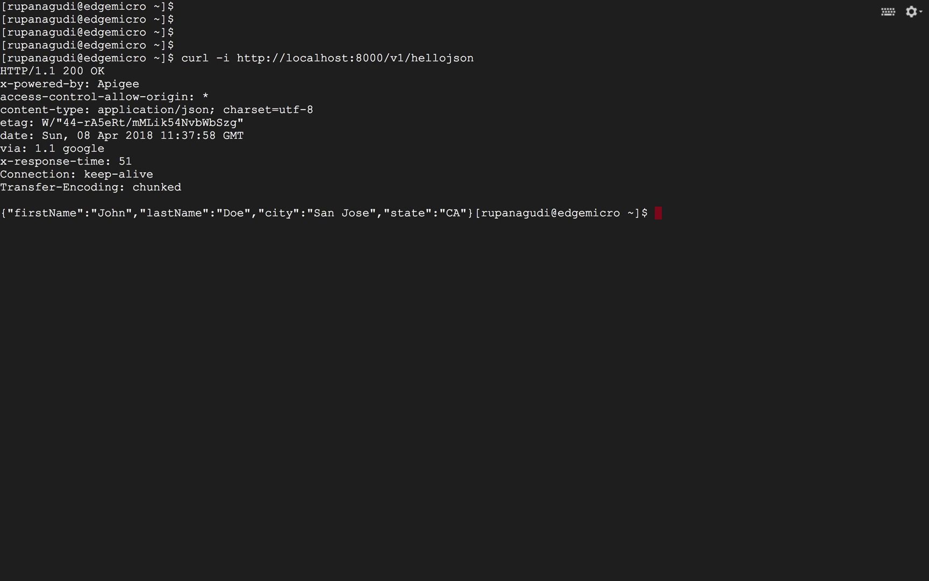
{"action": "key", "text": "Up"}
{"action": "key", "text": "Return"}
{"action": "key", "text": "Up"}
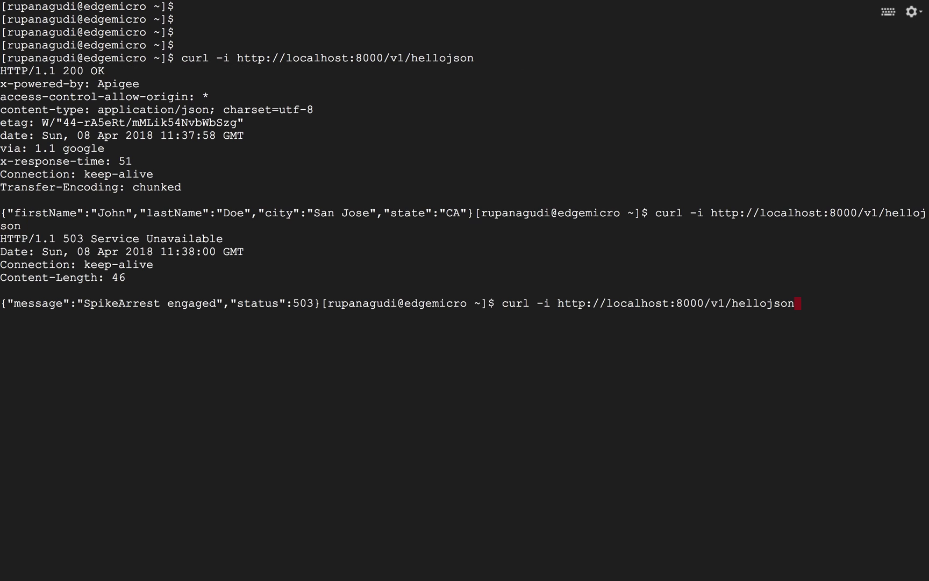
{"action": "key", "text": "Return"}
{"action": "key", "text": "Up"}
{"action": "key", "text": "Return"}
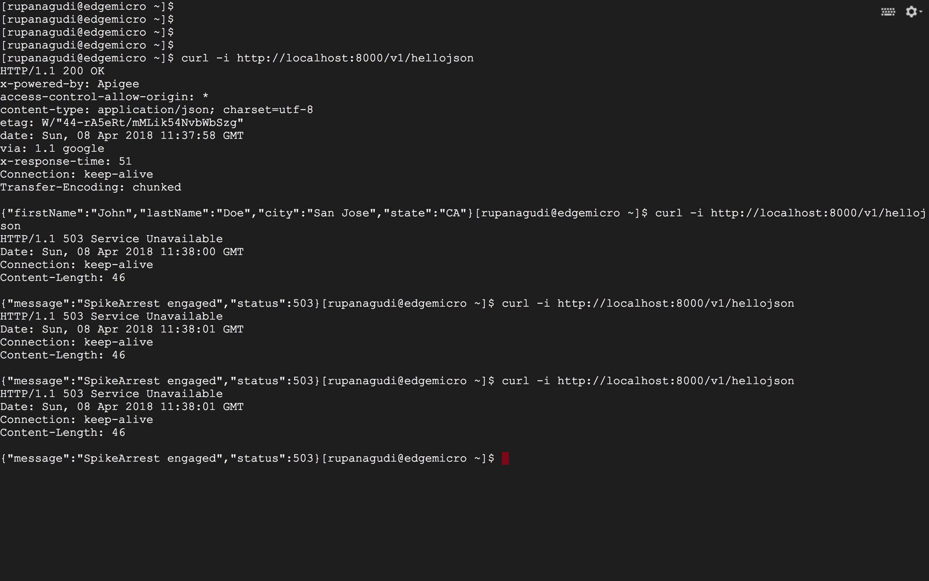
{"action": "key", "text": "Up"}
{"action": "key", "text": "Return"}
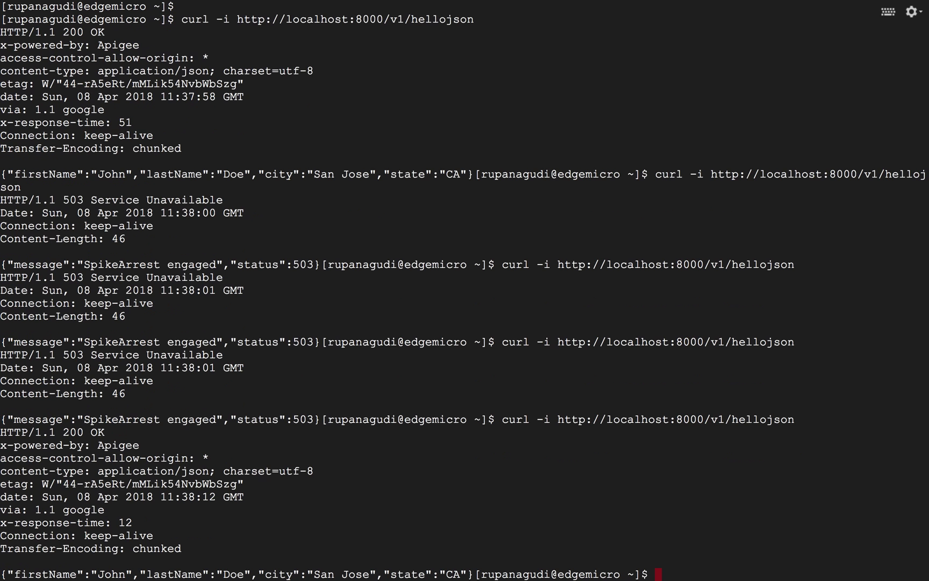
{"action": "key", "text": "Up"}
{"action": "key", "text": "Return"}
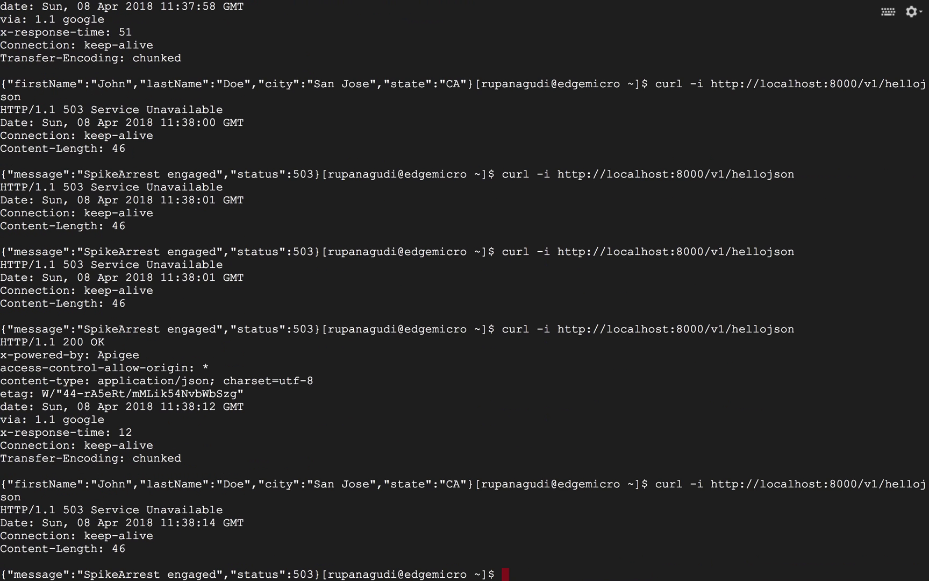
{"action": "key", "text": "Up"}
{"action": "key", "text": "Return"}
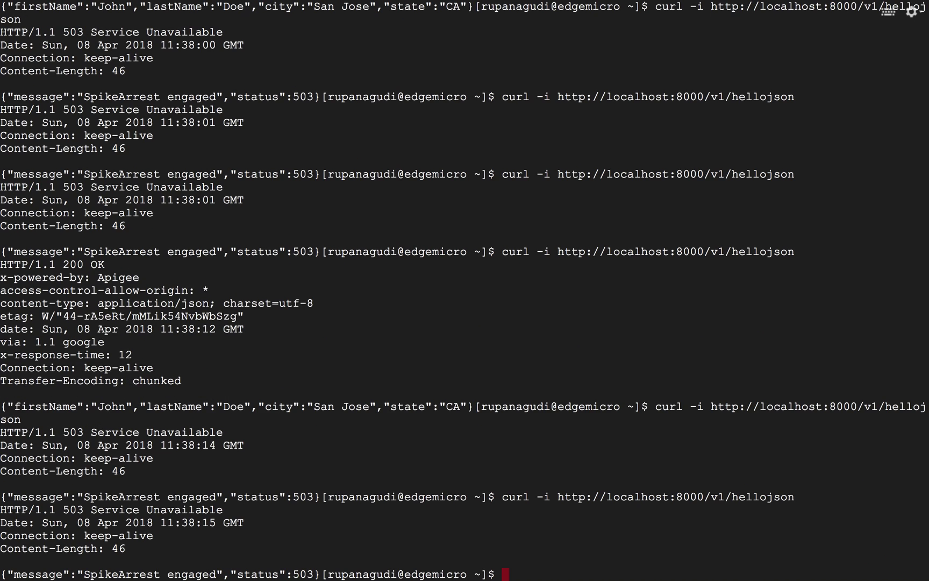